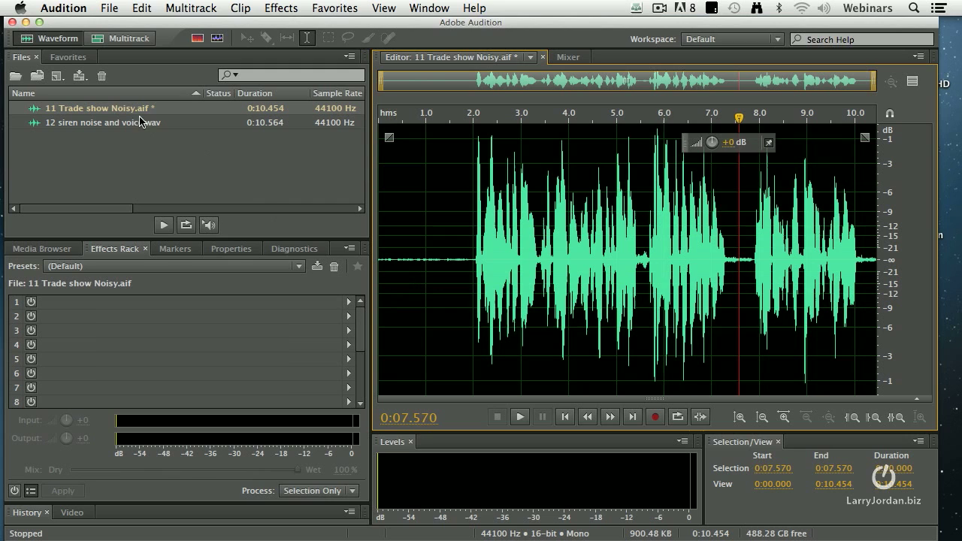
{"action": "double_click", "coordinate": [108, 123]}
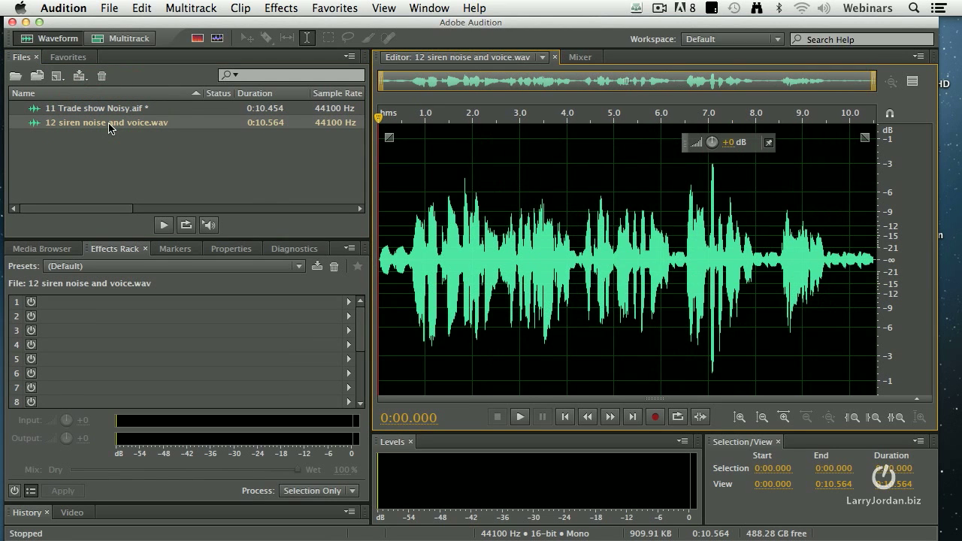
{"action": "key", "text": "space"}
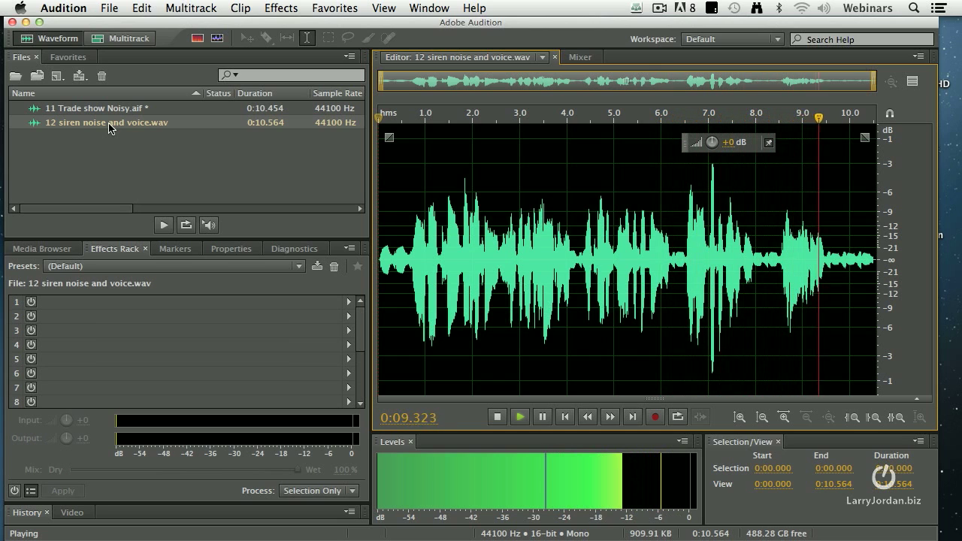
{"action": "key", "text": "space"}
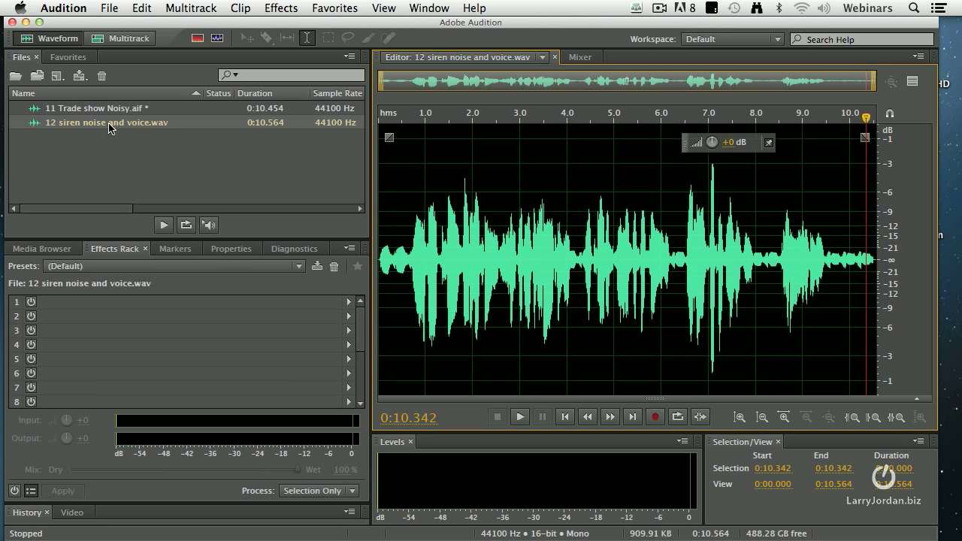
Learn a sound model from the siren-only tail (9.487 s to end), then select the whole recording.
{"action": "left_click", "coordinate": [825, 269]}
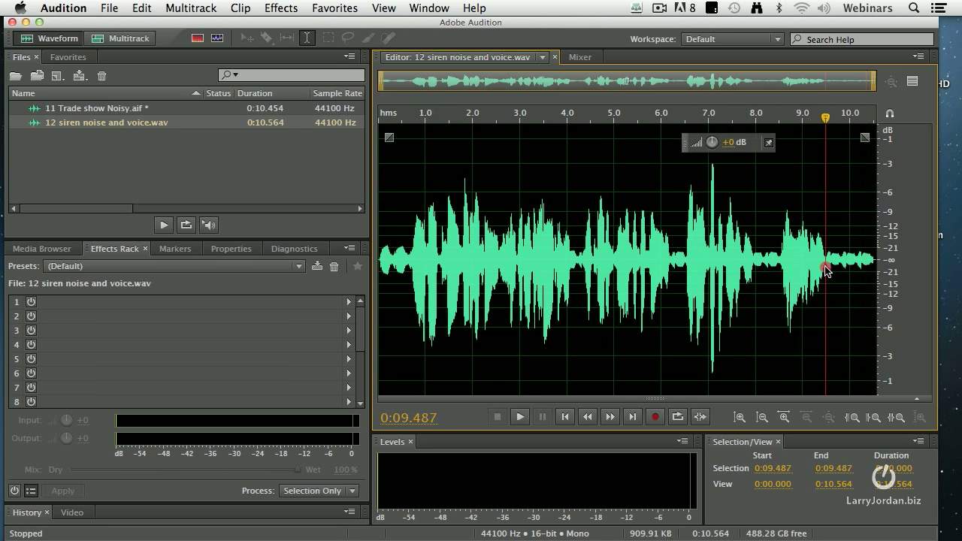
{"action": "left_click_drag", "start_coordinate": [826, 269], "coordinate": [887, 268]}
{"action": "left_click", "coordinate": [282, 6]}
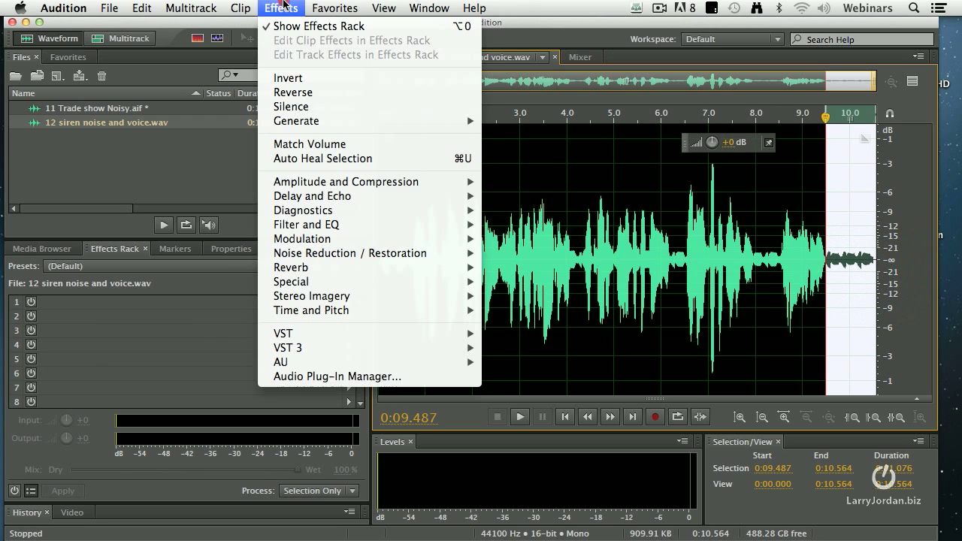
{"action": "mouse_move", "coordinate": [351, 254]}
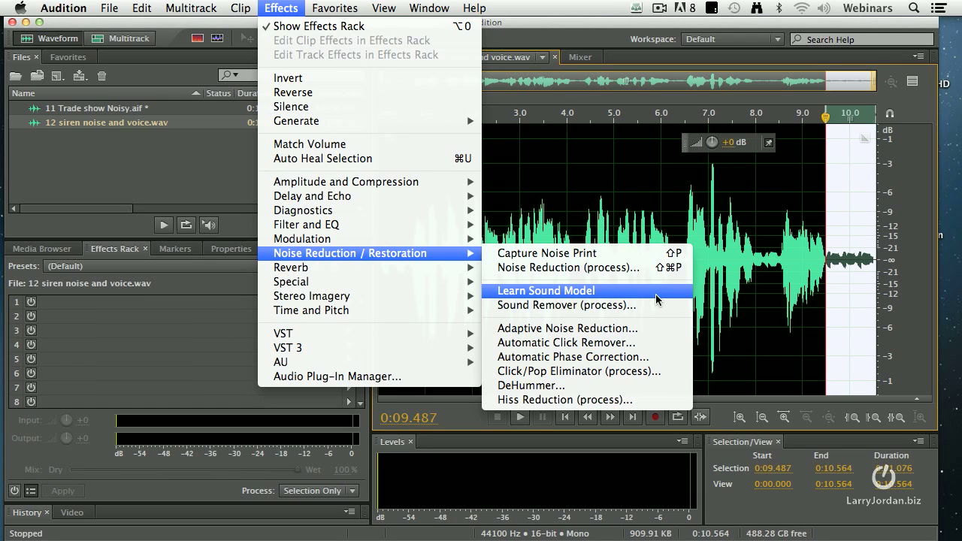
{"action": "left_click", "coordinate": [655, 294]}
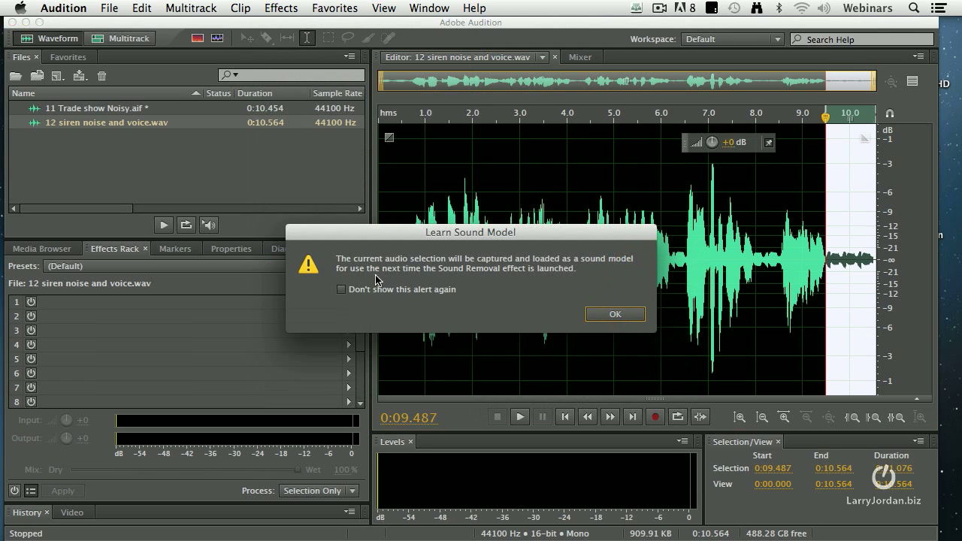
{"action": "left_click", "coordinate": [614, 317]}
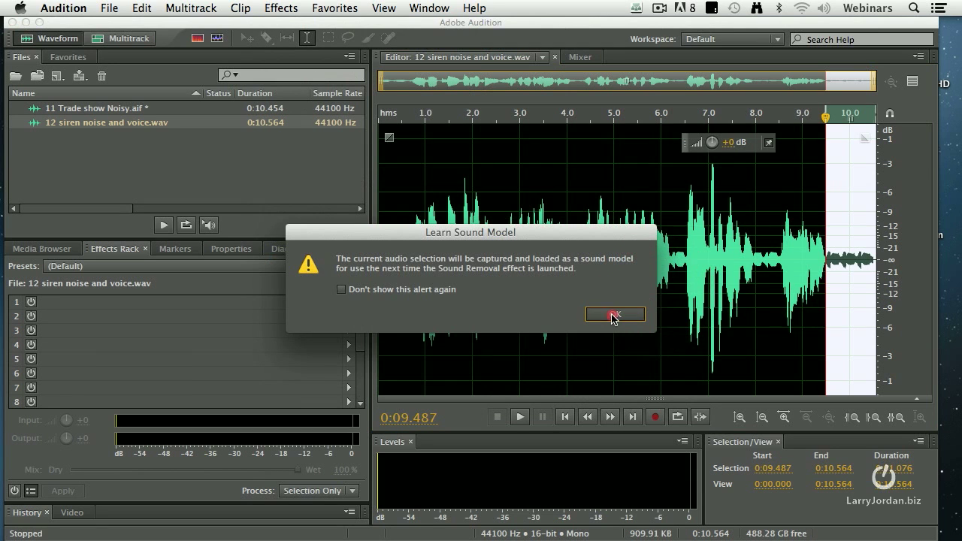
{"action": "double_click", "coordinate": [686, 314]}
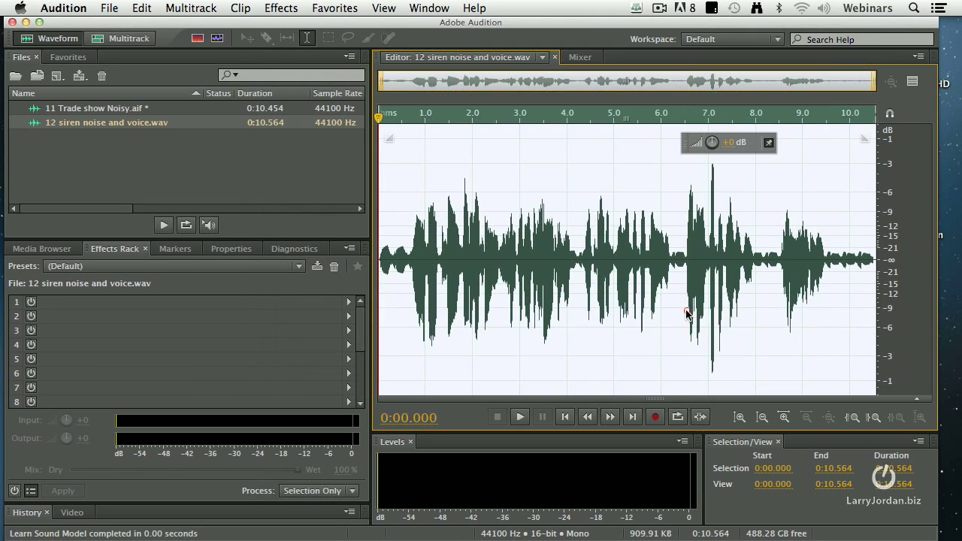
Open the Sound Remover effect and move its window lower and to the right.
{"action": "left_click", "coordinate": [272, 9]}
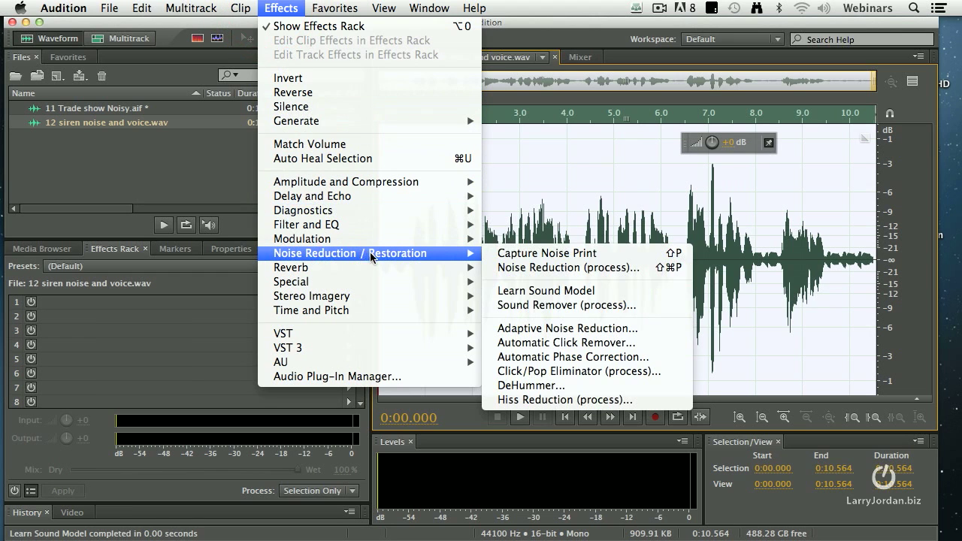
{"action": "left_click", "coordinate": [581, 305]}
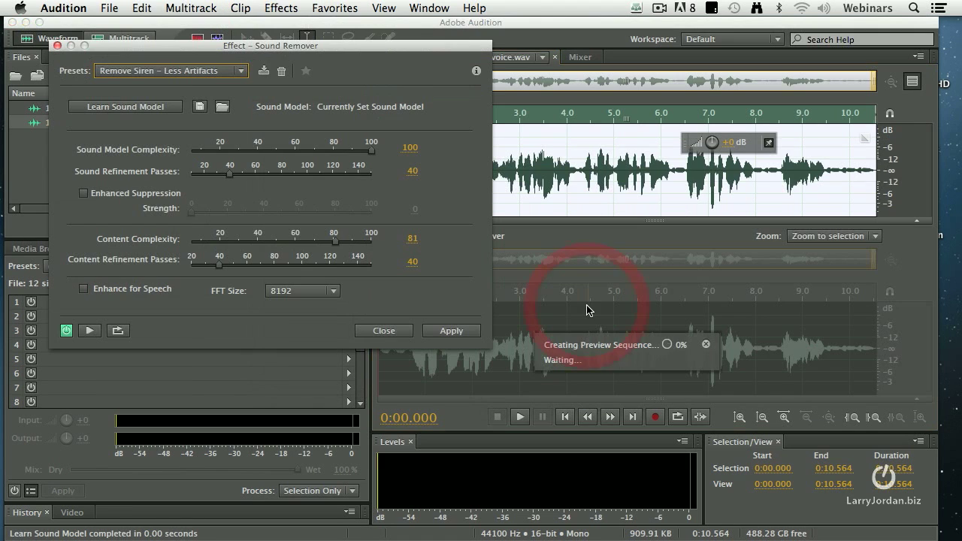
{"action": "mouse_move", "coordinate": [359, 50]}
{"action": "left_mouse_down"}
{"action": "mouse_move", "coordinate": [390, 132]}
{"action": "mouse_move", "coordinate": [302, 112]}
{"action": "left_mouse_up"}
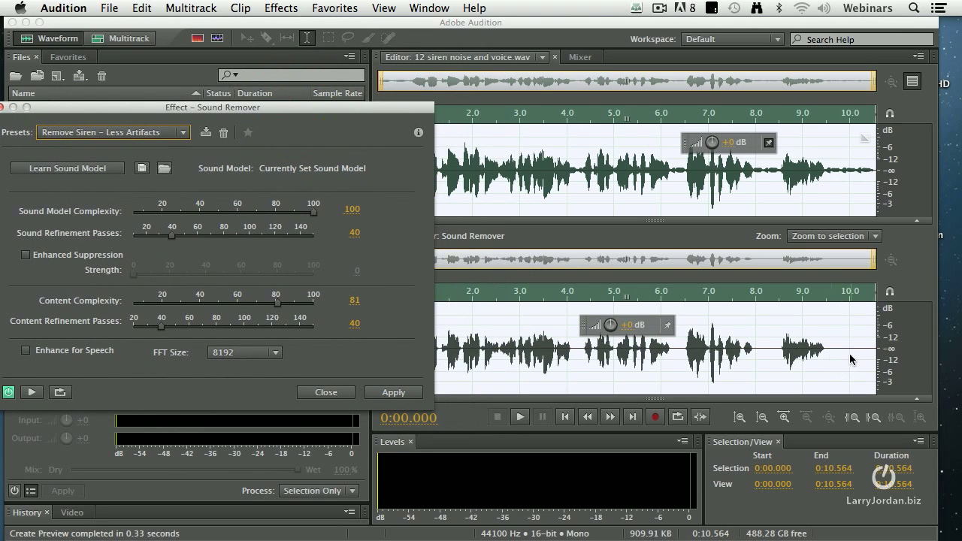
{"action": "left_click_drag", "start_coordinate": [376, 112], "coordinate": [488, 100]}
Apply Sound Remover with the Remove Siren – More Artifacts preset and Enhance for Speech on.
{"action": "left_click", "coordinate": [256, 120]}
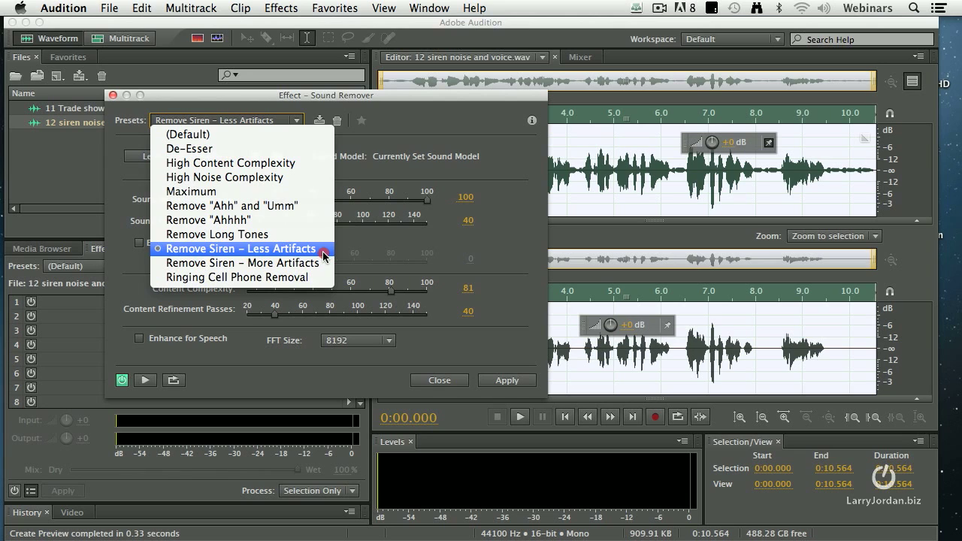
{"action": "left_click", "coordinate": [324, 255]}
{"action": "left_click", "coordinate": [139, 339]}
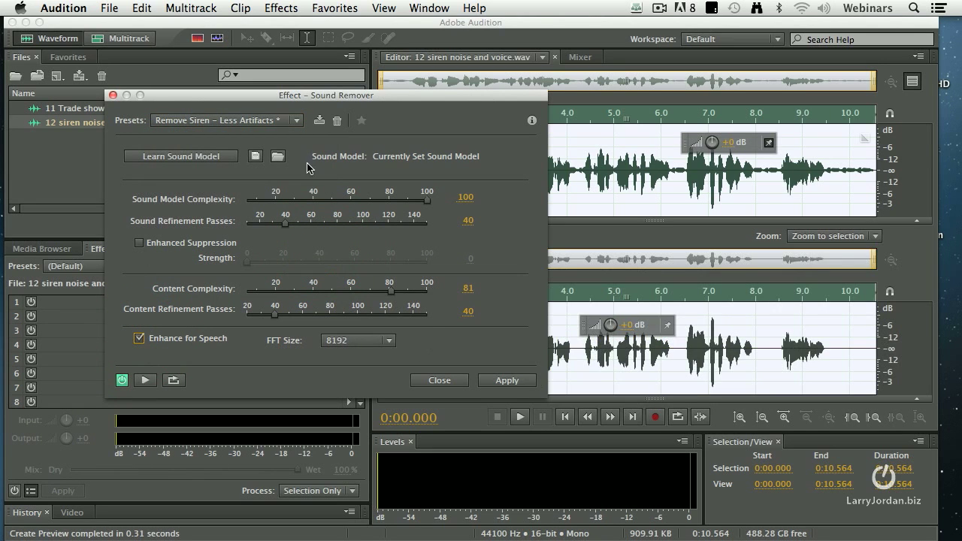
{"action": "left_click", "coordinate": [266, 121]}
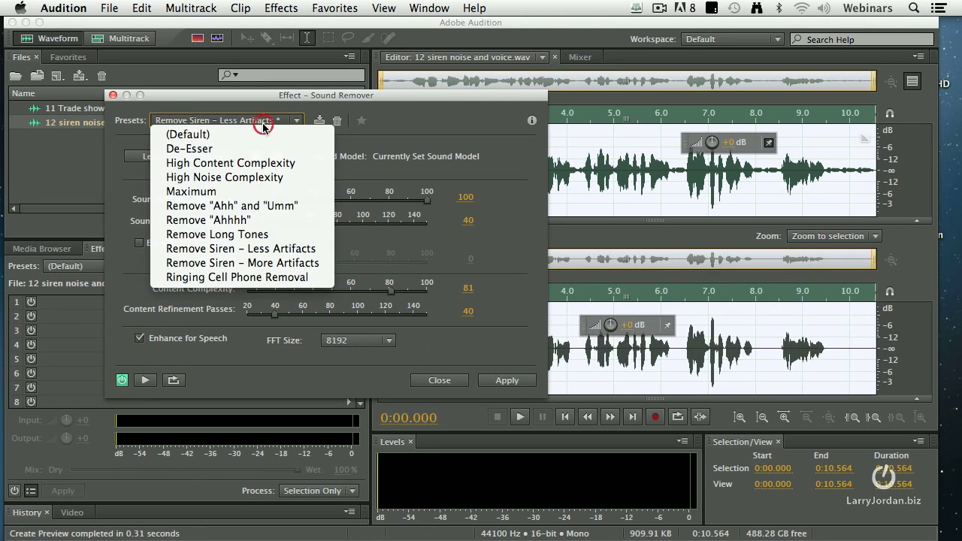
{"action": "left_click", "coordinate": [316, 263]}
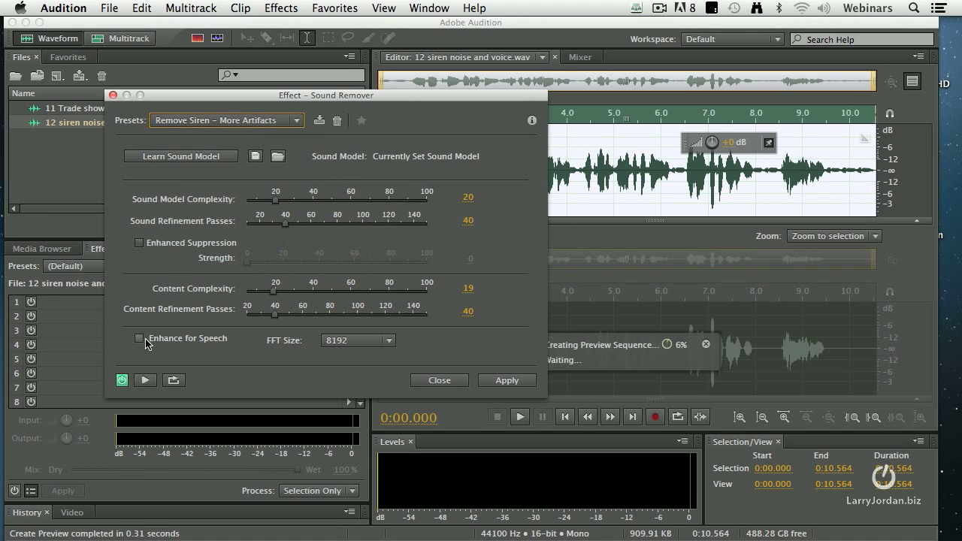
{"action": "left_click", "coordinate": [139, 339]}
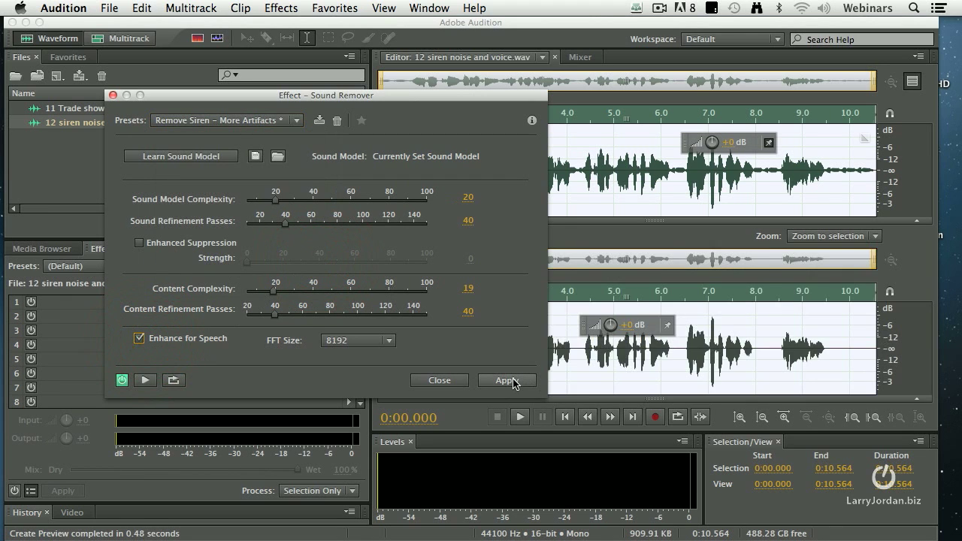
{"action": "left_click", "coordinate": [507, 381]}
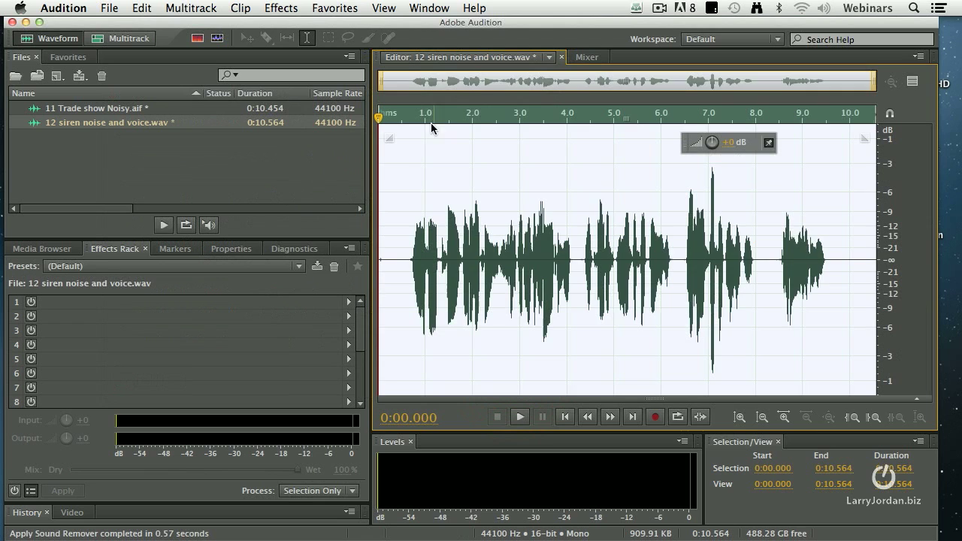
Play back the processed voice, undo the siren removal, and reselect the tail from 9.482 s.
{"action": "left_click", "coordinate": [397, 167]}
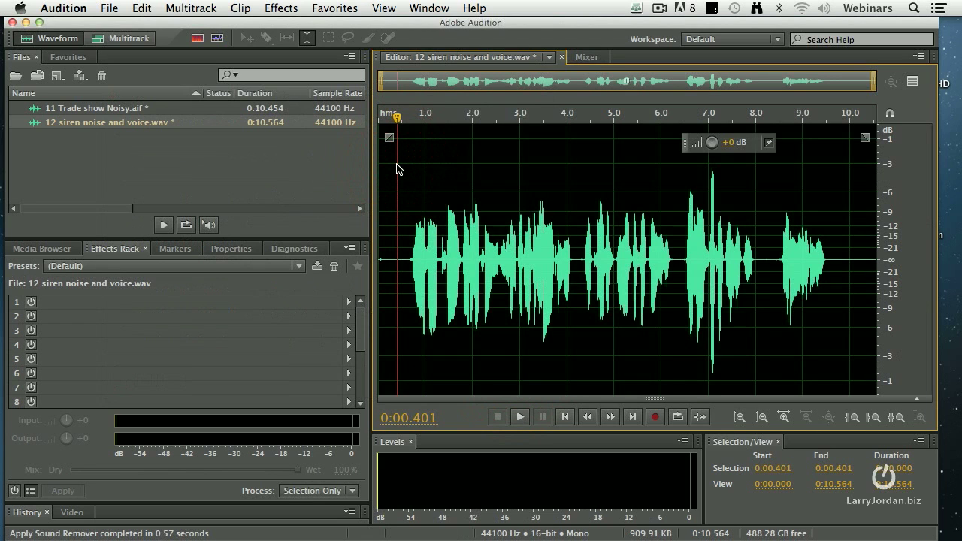
{"action": "key", "text": "space"}
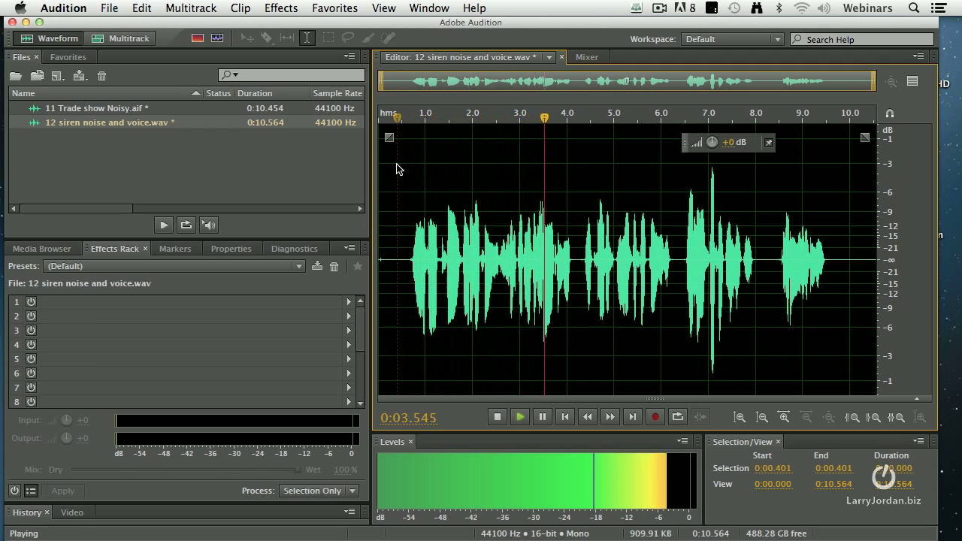
{"action": "key", "text": "space"}
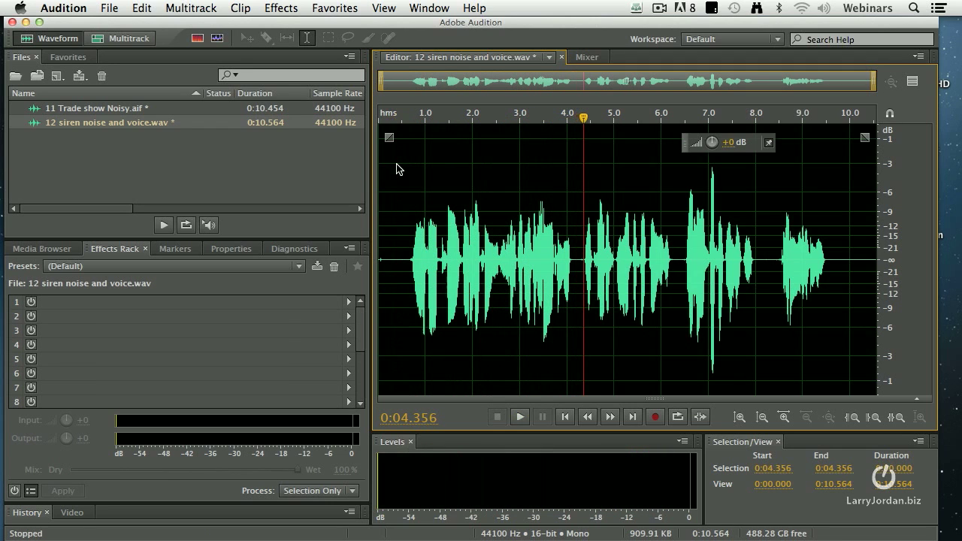
{"action": "key", "text": "ctrl+z"}
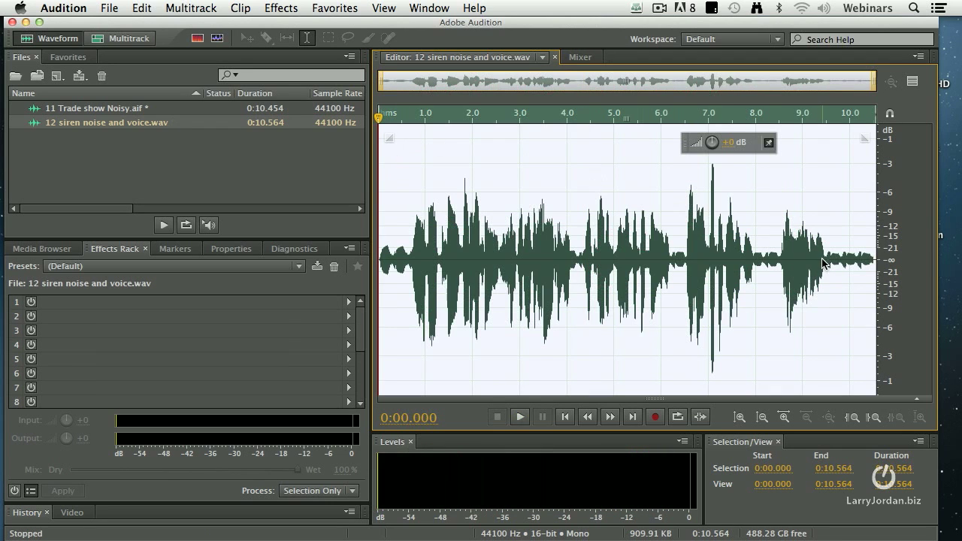
{"action": "left_click_drag", "start_coordinate": [824, 261], "coordinate": [898, 263]}
Relearn the siren sound model from the selected noise-only tail.
{"action": "left_click", "coordinate": [281, 8]}
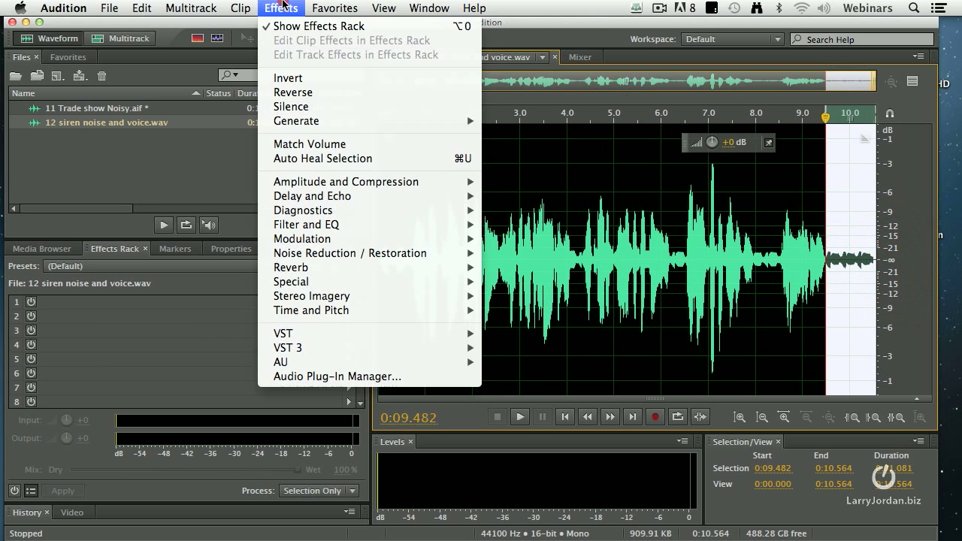
{"action": "mouse_move", "coordinate": [349, 253]}
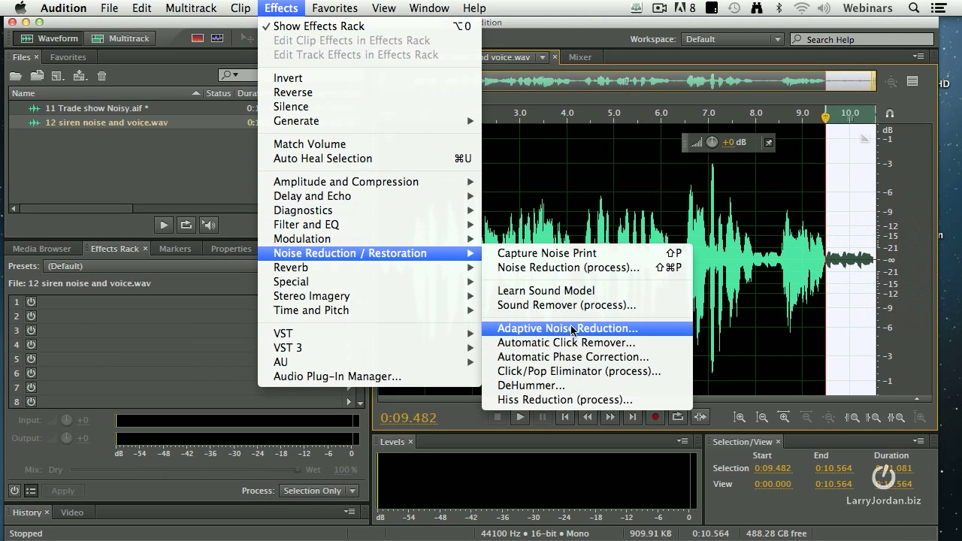
{"action": "left_click", "coordinate": [565, 291]}
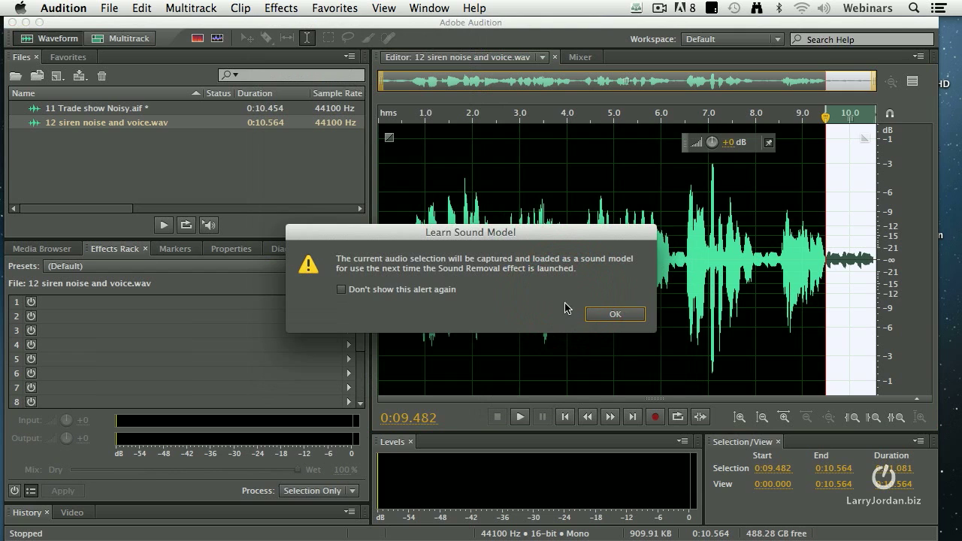
{"action": "left_click", "coordinate": [614, 314]}
Apply Sound Remover with the Remove Siren – Less Artifacts preset and Enhance for Speech on.
{"action": "left_click", "coordinate": [282, 8]}
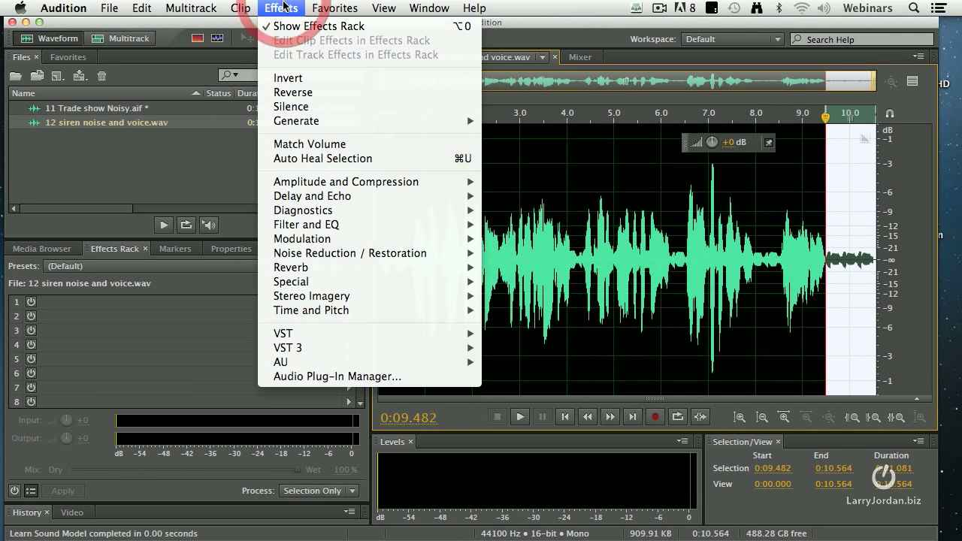
{"action": "mouse_move", "coordinate": [350, 253]}
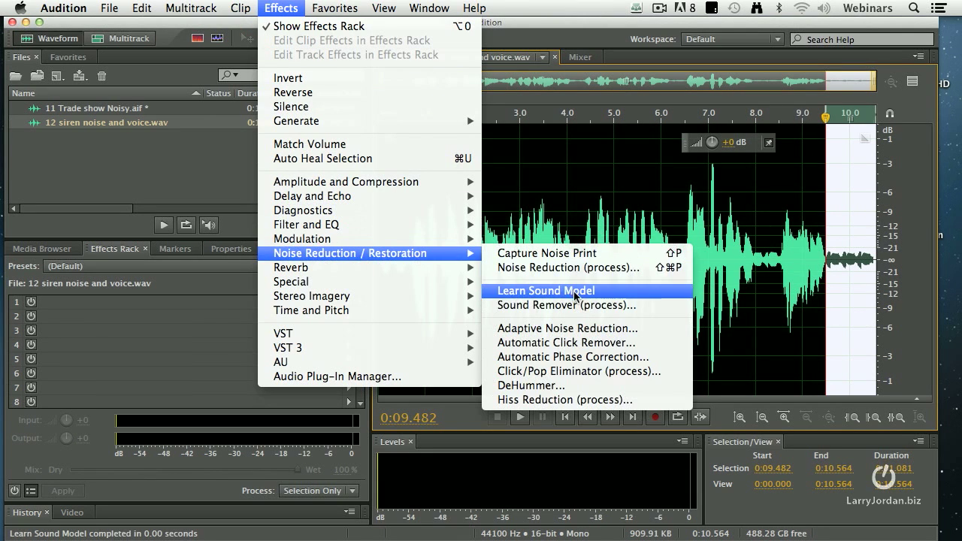
{"action": "left_click", "coordinate": [569, 305]}
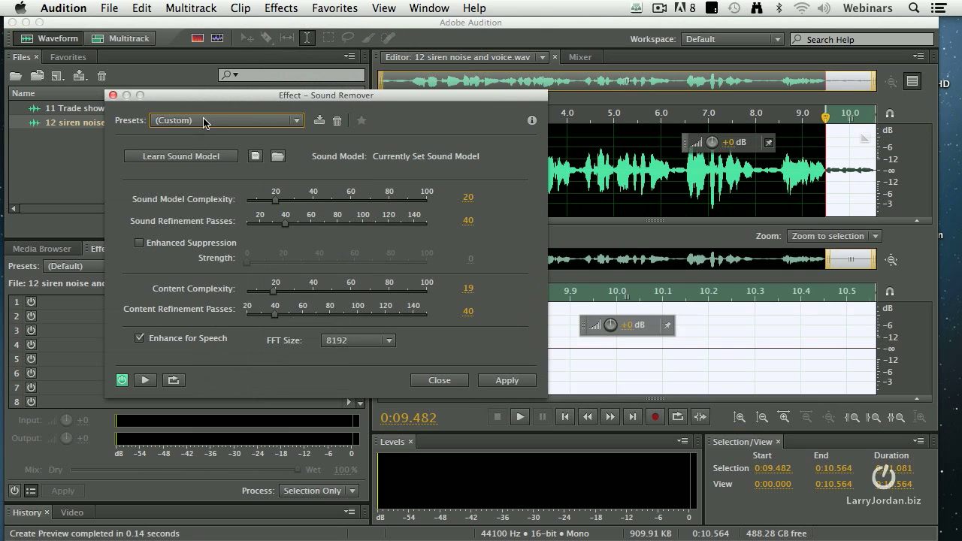
{"action": "left_click", "coordinate": [204, 122]}
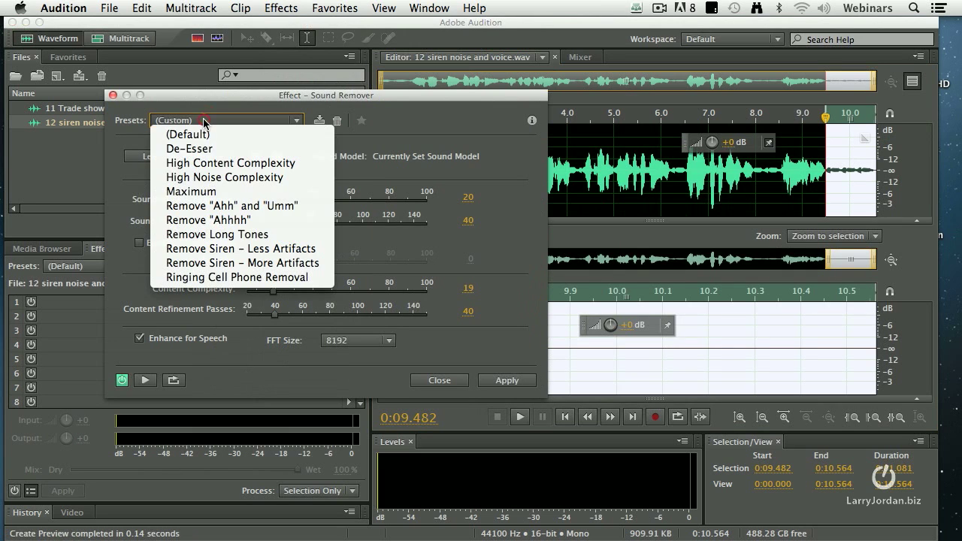
{"action": "left_click", "coordinate": [308, 250]}
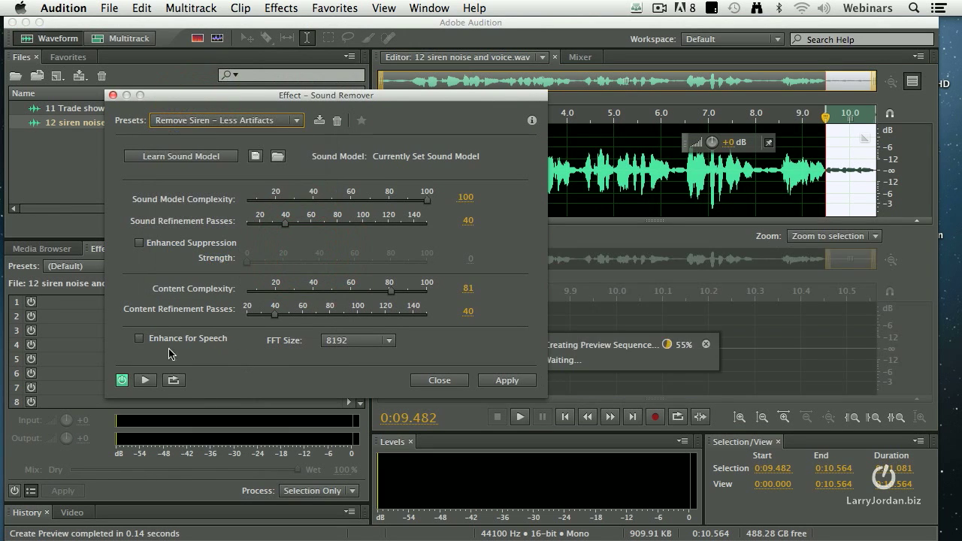
{"action": "left_click", "coordinate": [139, 338]}
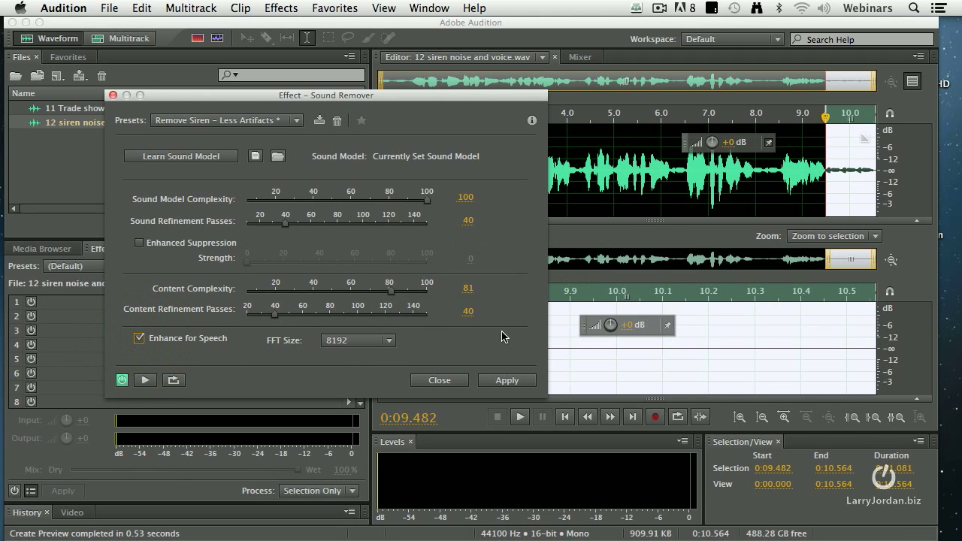
{"action": "left_click", "coordinate": [507, 380]}
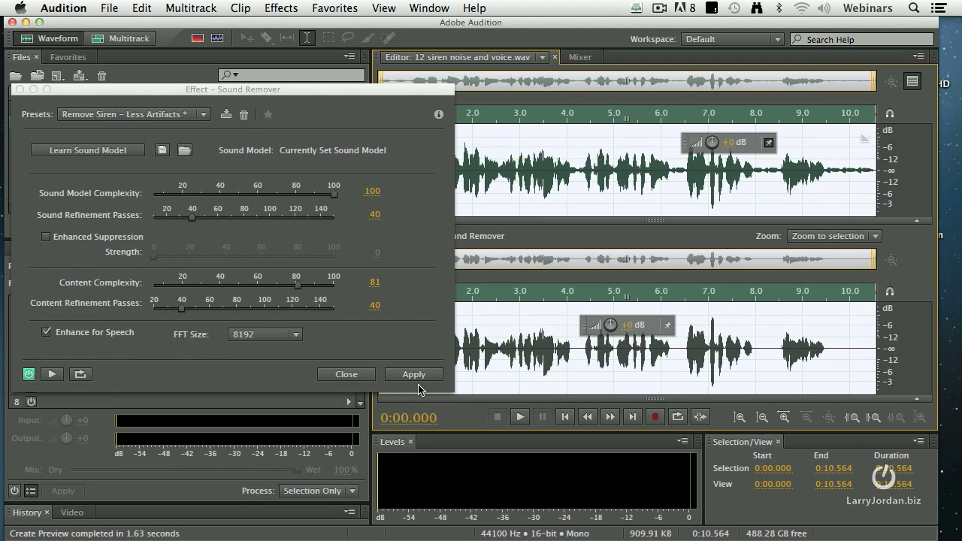
{"action": "left_click", "coordinate": [414, 374]}
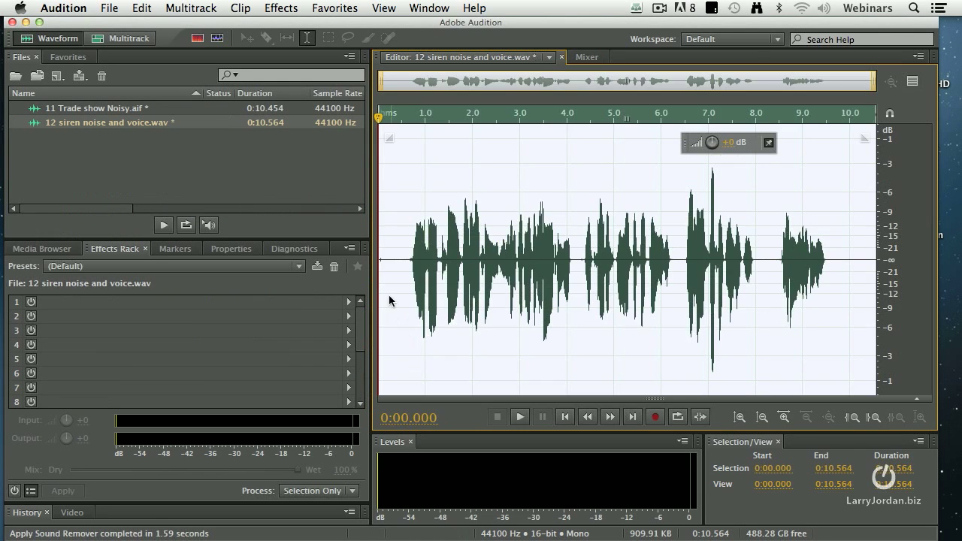
Play the siren-free recording from near the start, then stop playback.
{"action": "left_click", "coordinate": [397, 295]}
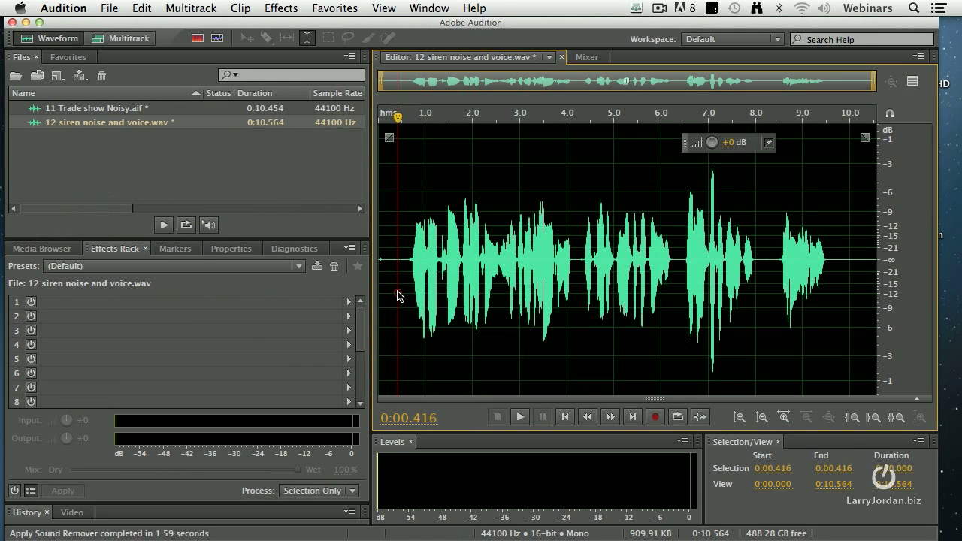
{"action": "key", "text": "space"}
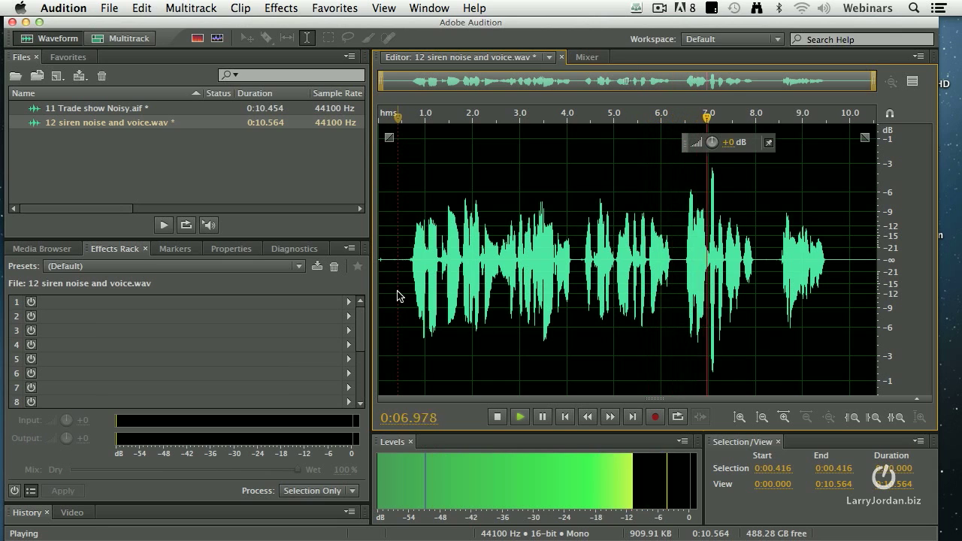
{"action": "key", "text": "space"}
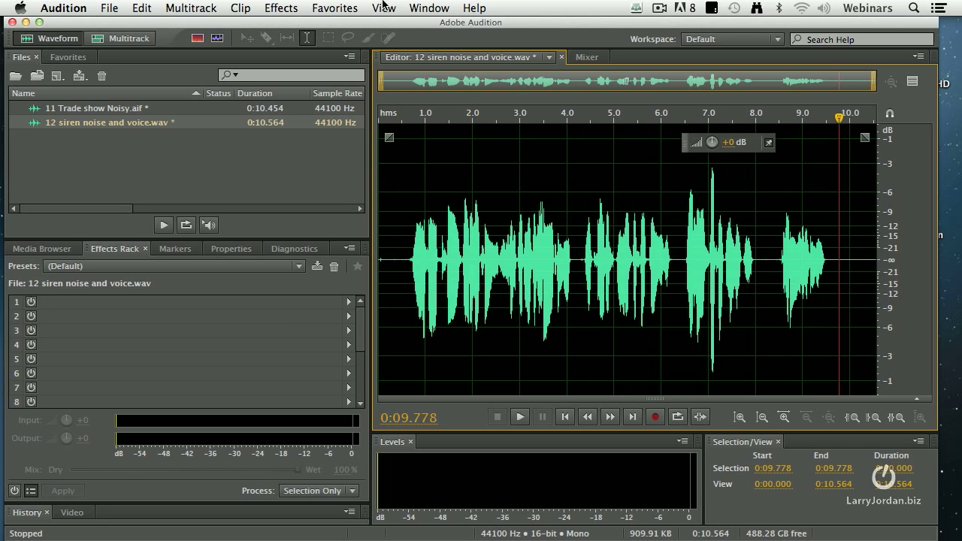
Bring up the Effects menu's Noise Reduction / Restoration list.
{"action": "left_click", "coordinate": [281, 8]}
{"action": "mouse_move", "coordinate": [349, 254]}
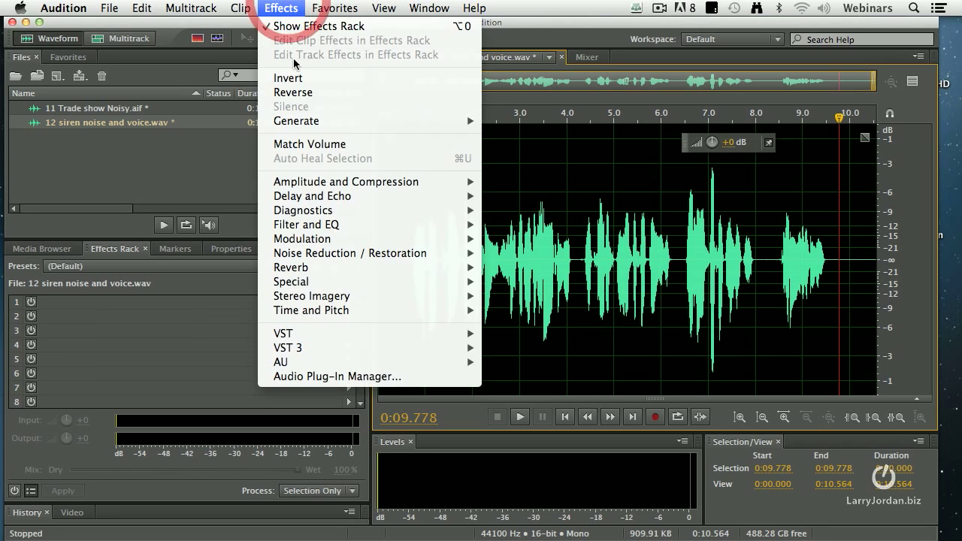